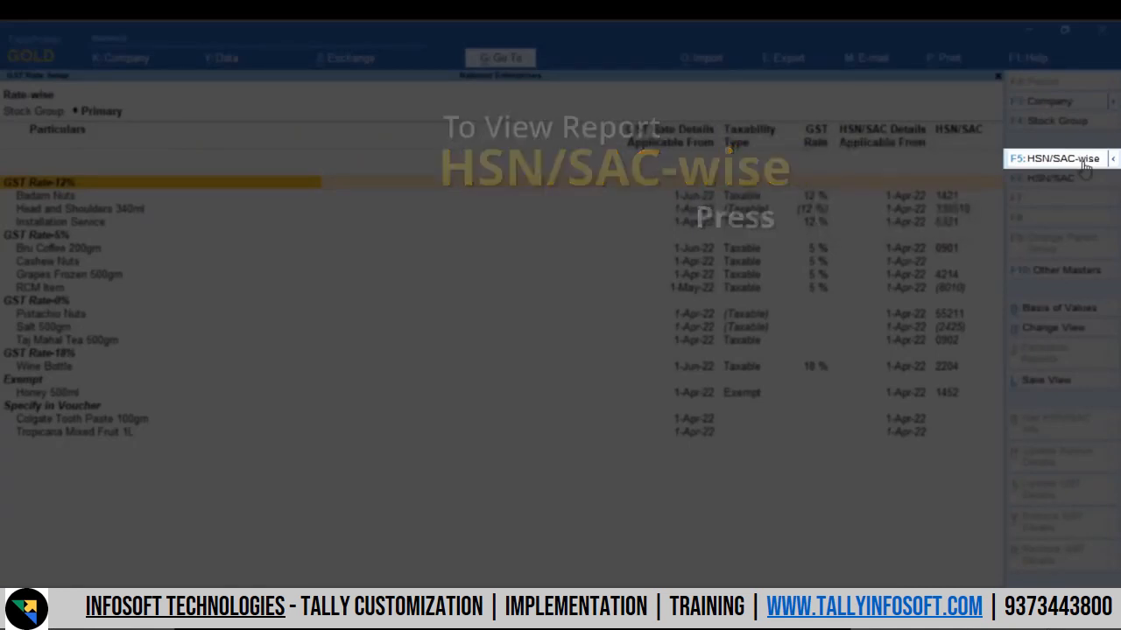
Step: Show the GST Rate Setup report HSN/SAC-wise and switch it to the Stock Item-wise view
click(1084, 166)
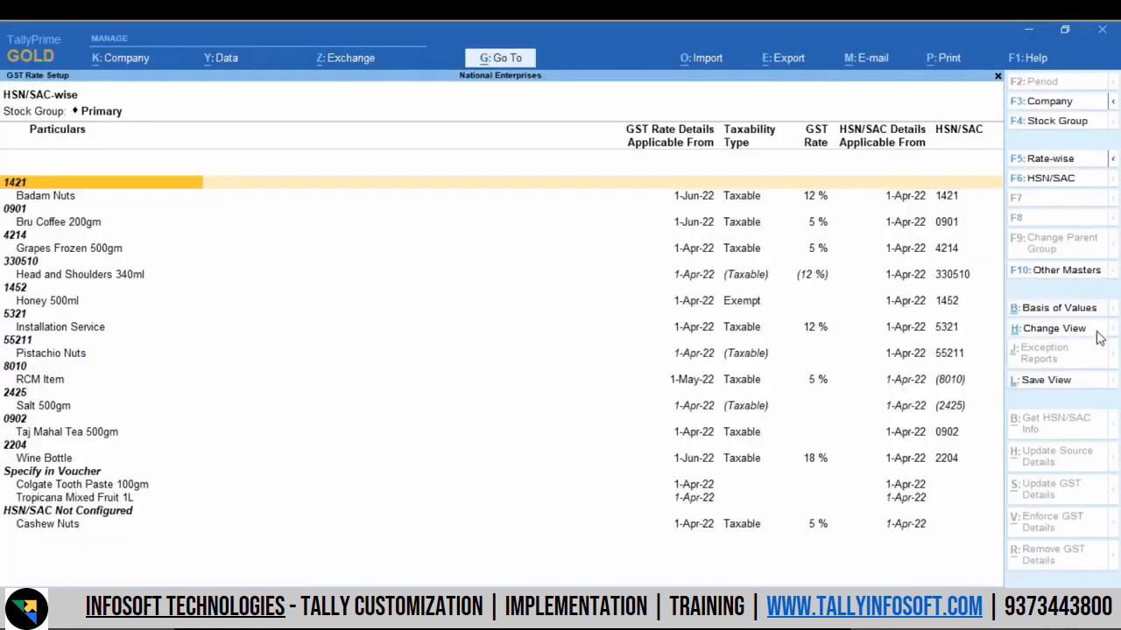
click(1096, 333)
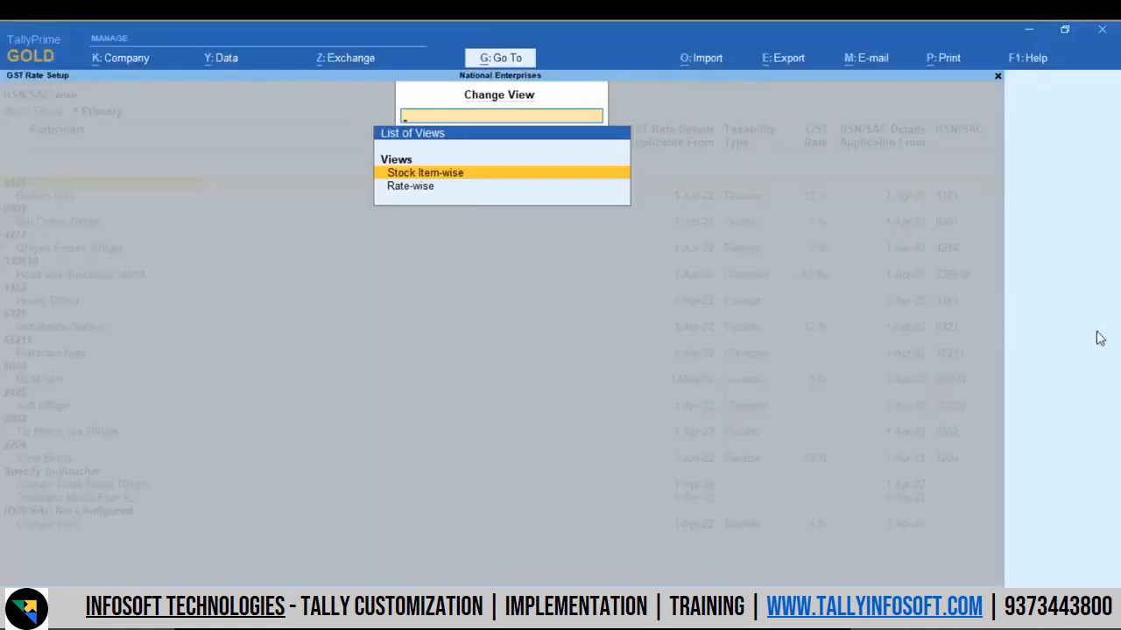
key(Return)
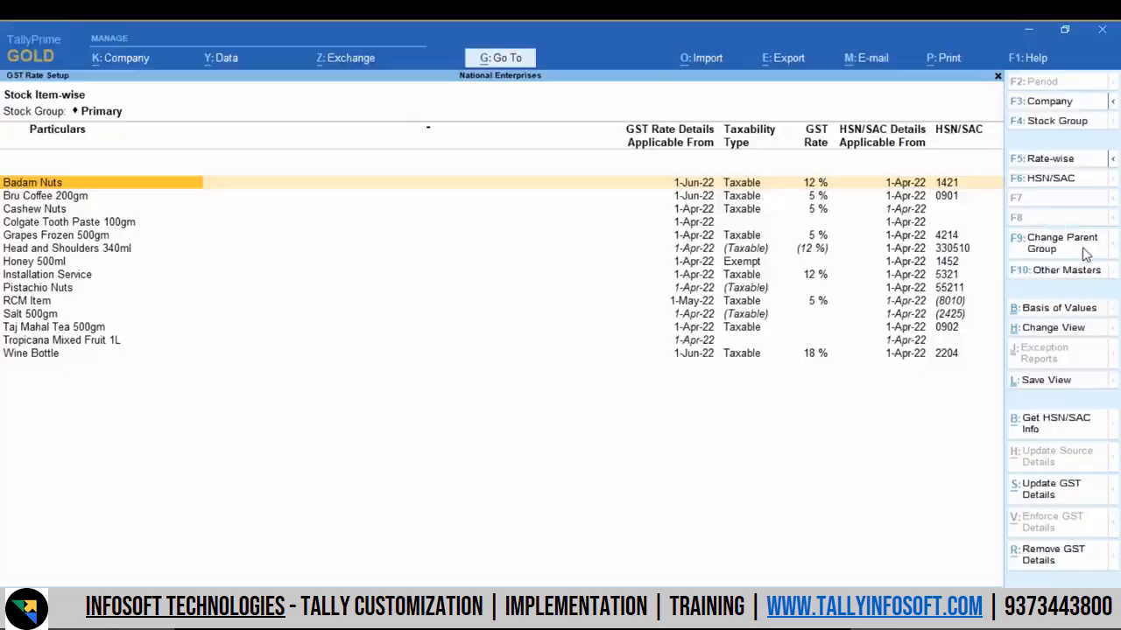
Step: Examine the stock groups offered as a new parent group for Badam Nuts without choosing one
click(1084, 251)
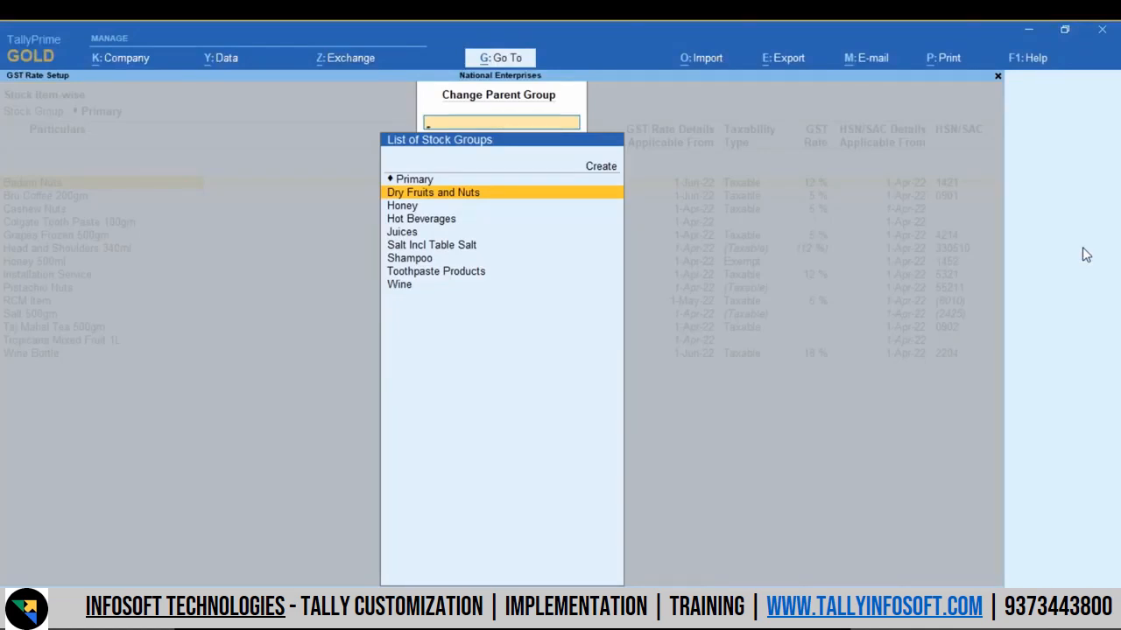
key(Escape)
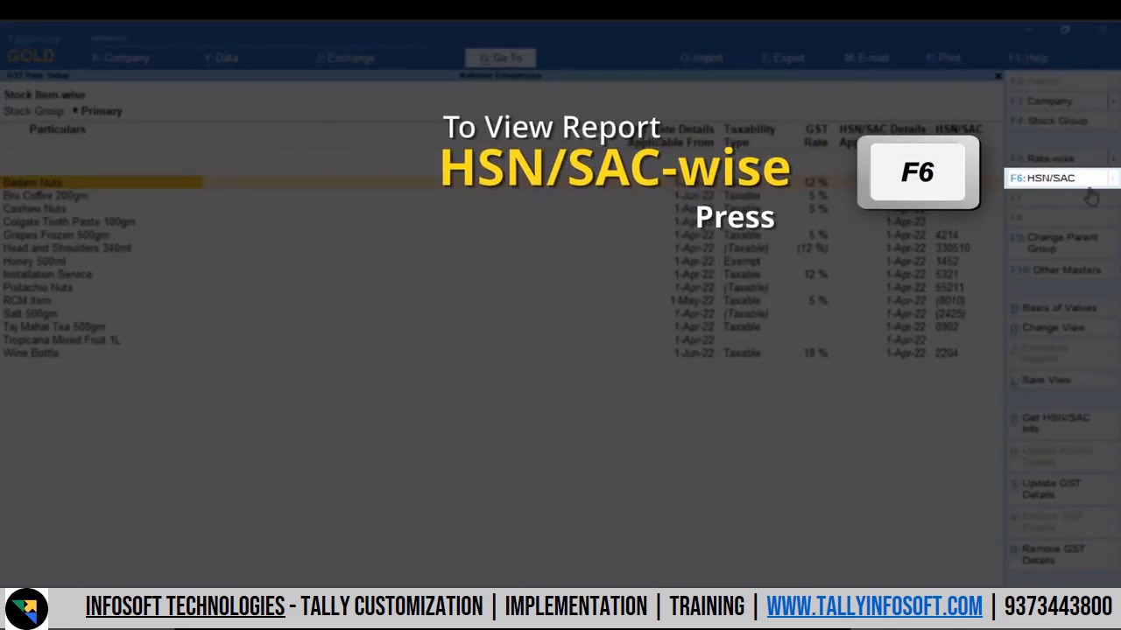
Step: Filter the stock item report to HSN/SAC 0902
click(1082, 181)
key(Down)
key(Down)
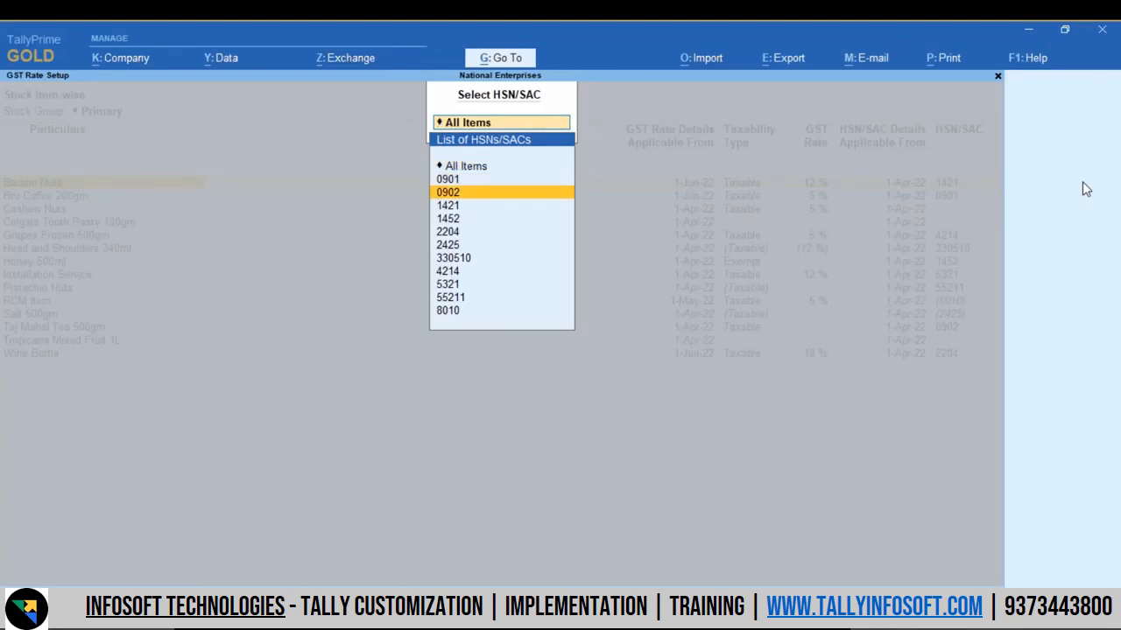
key(Return)
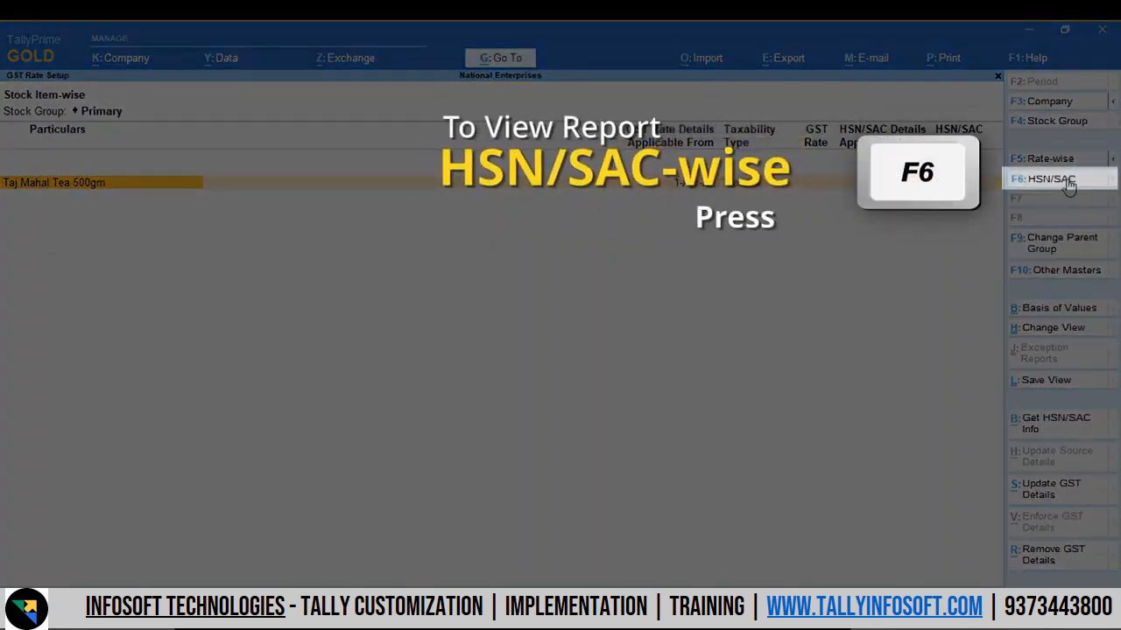
Step: Reset the report's HSN/SAC filter to All Items
click(1068, 186)
key(Up)
key(Up)
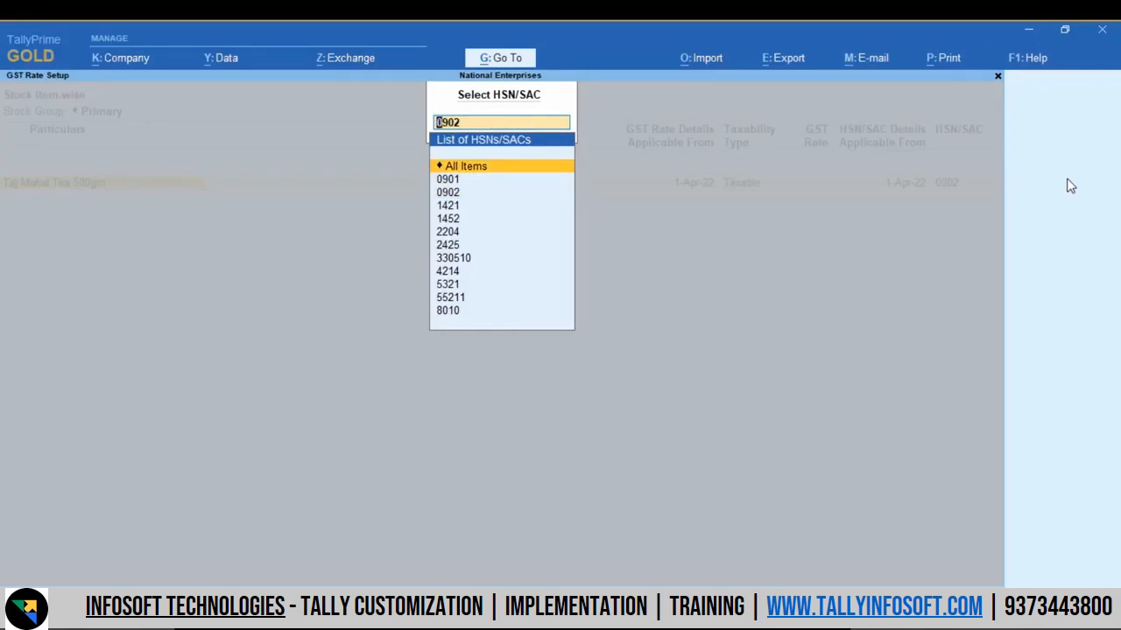
key(Return)
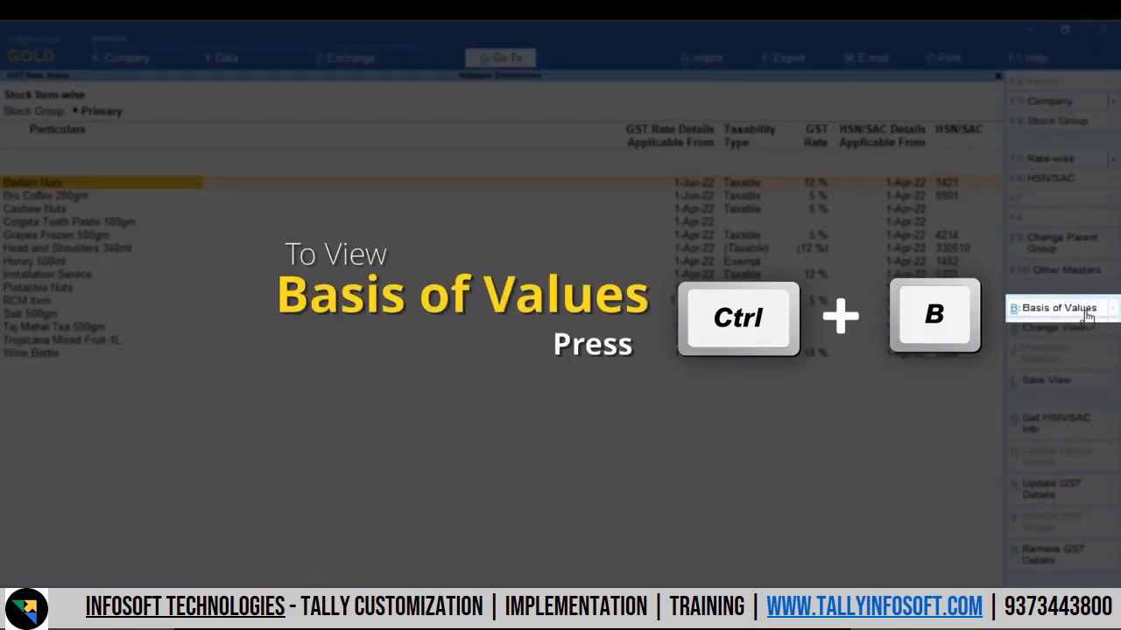
Step: Set the report's basis of values so the method of showing masters is Without Tax Rate
click(1087, 312)
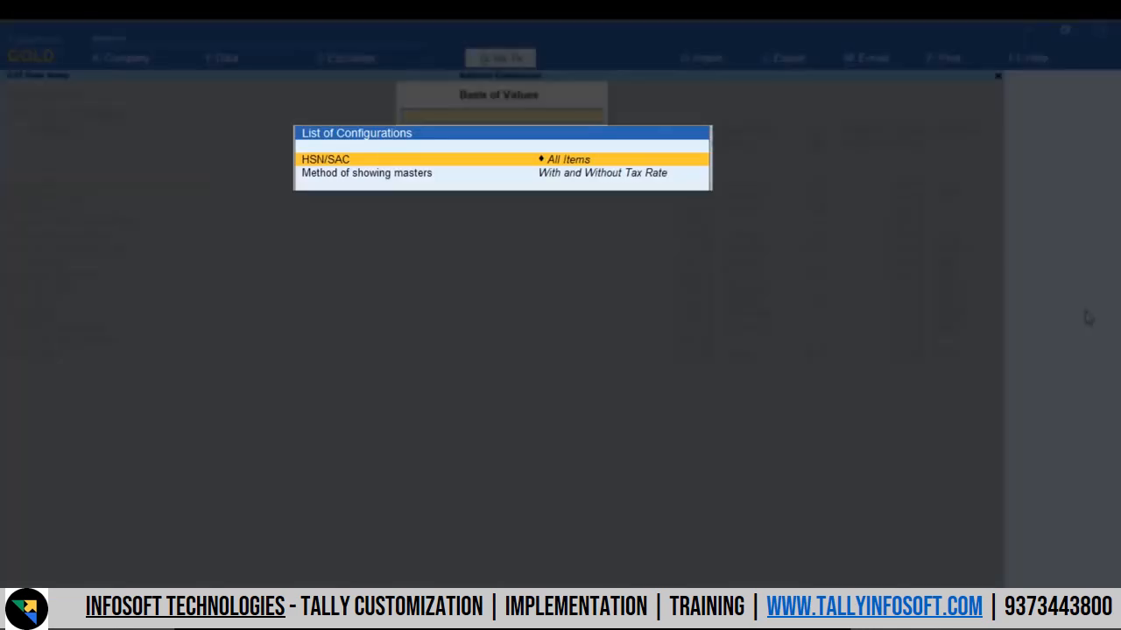
key(Down)
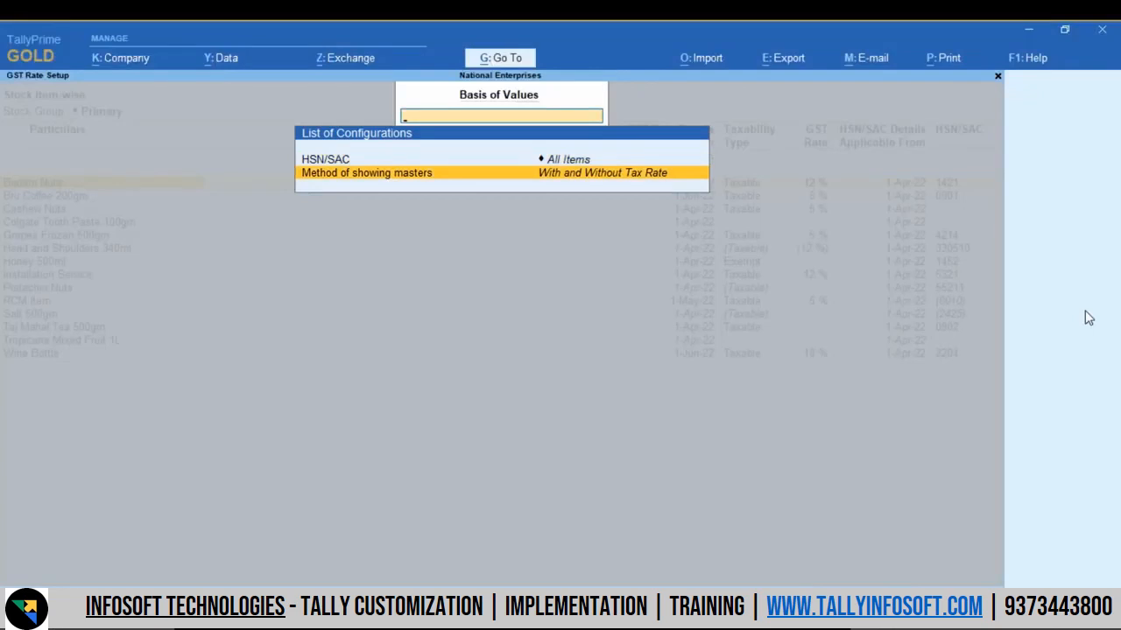
key(Return)
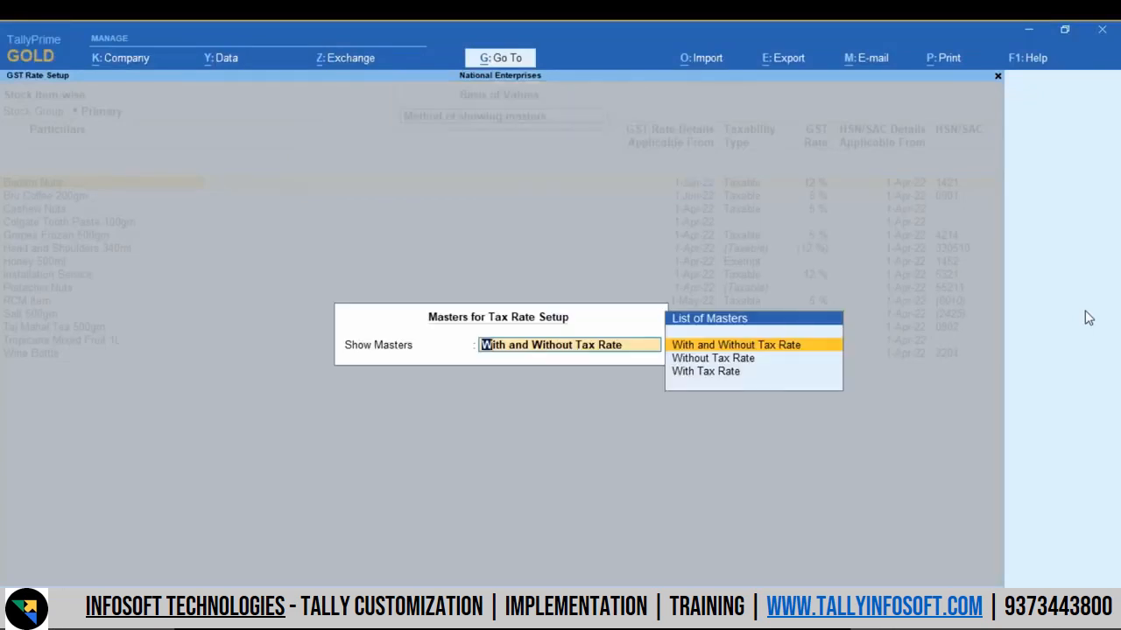
key(Down)
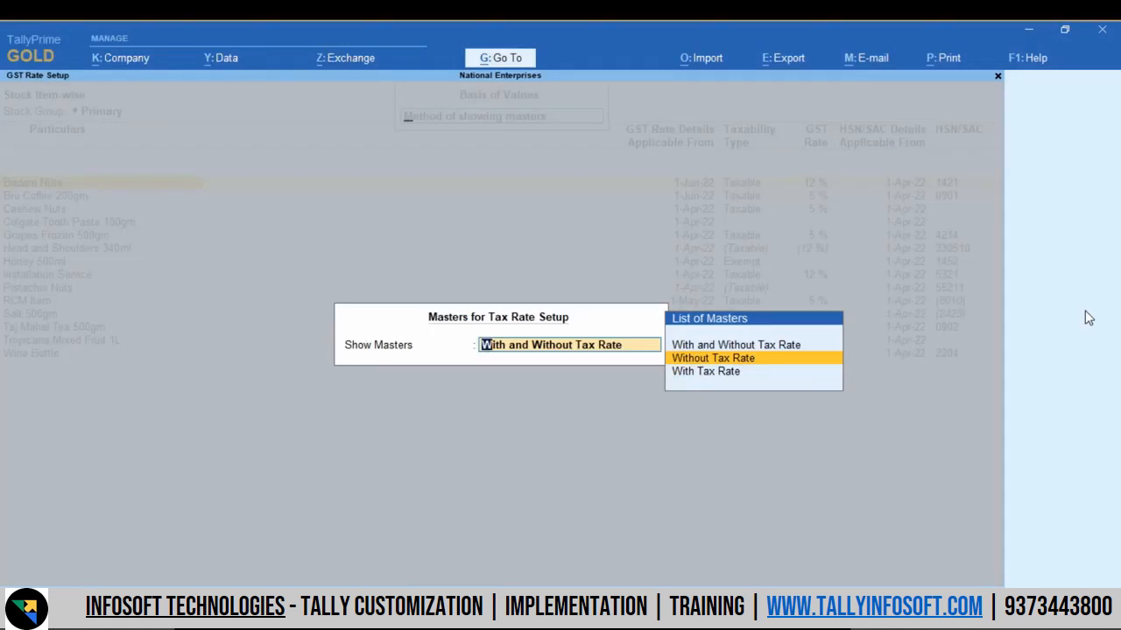
key(Return)
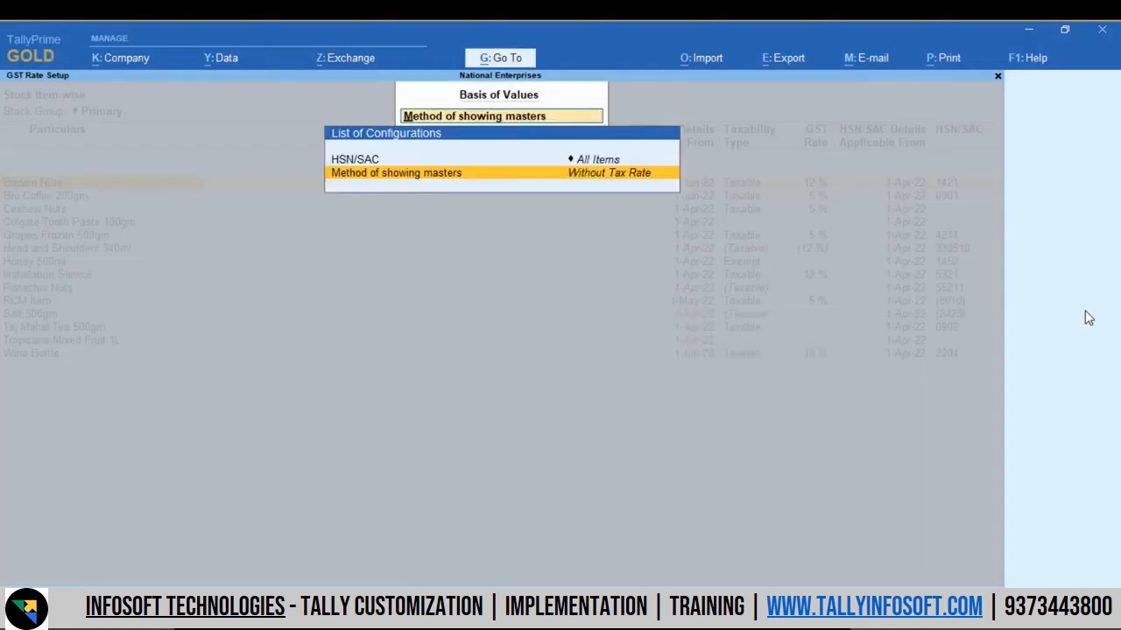
key(ctrl+a)
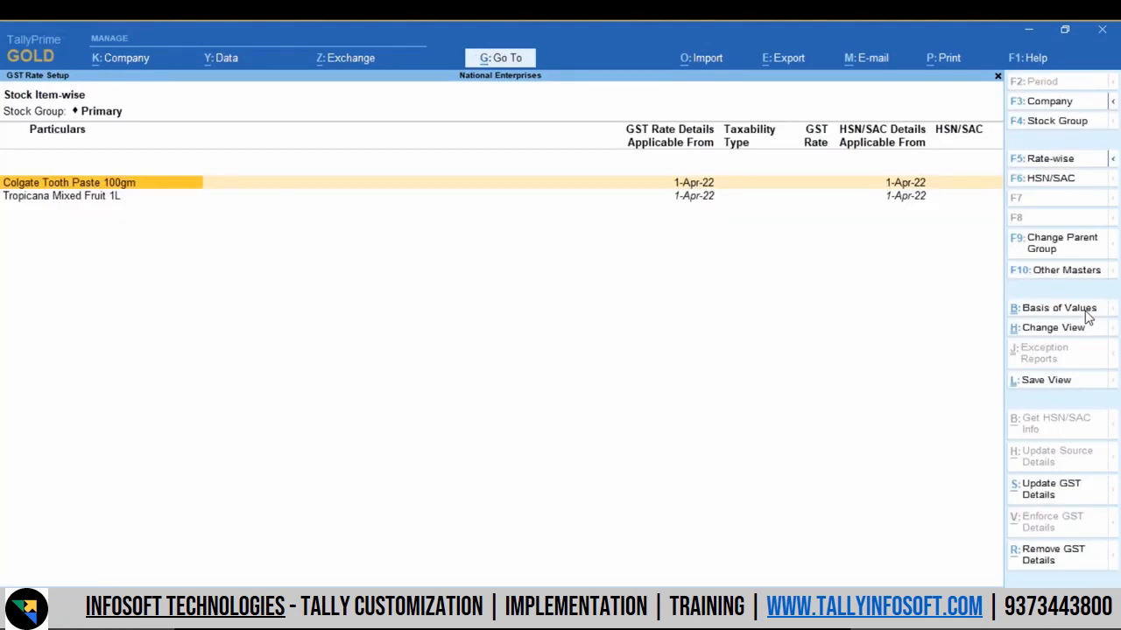
Step: Update the GST details of Tropicana Mixed Fruit 1L by specifying HSN/SAC 2009 directly for the item, with no description
key(Down)
key(space)
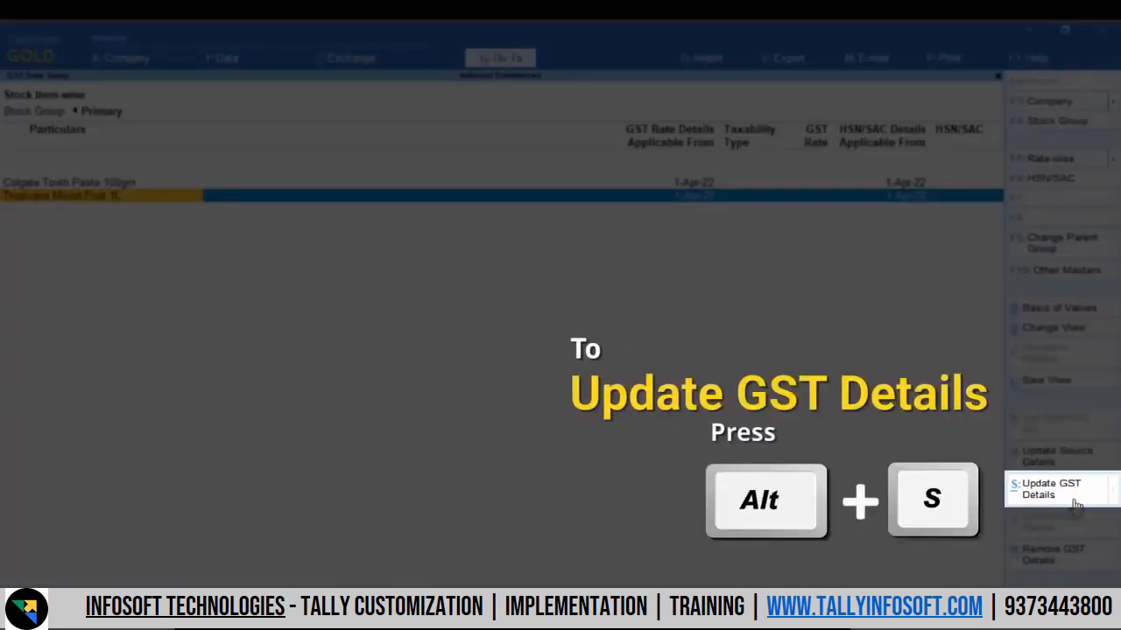
click(1074, 500)
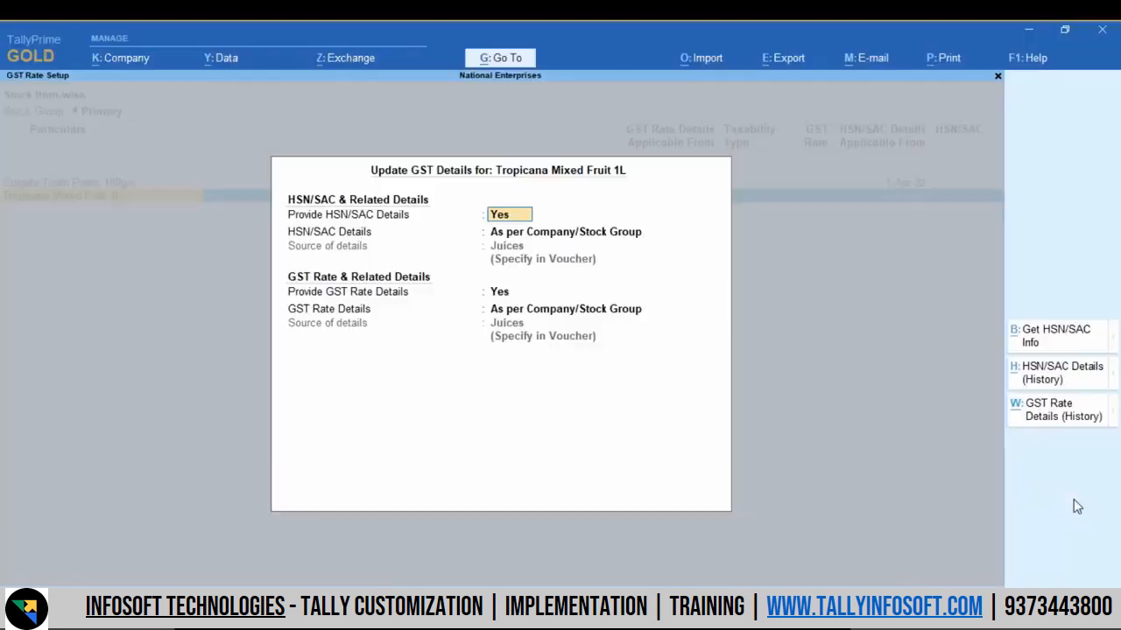
key(Return)
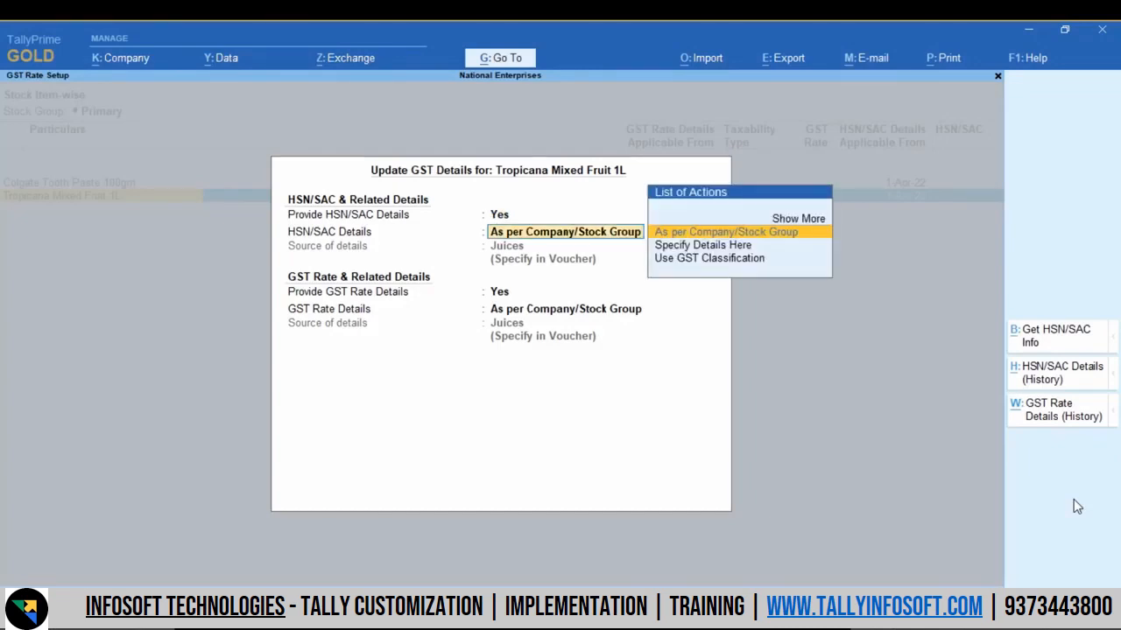
key(Down)
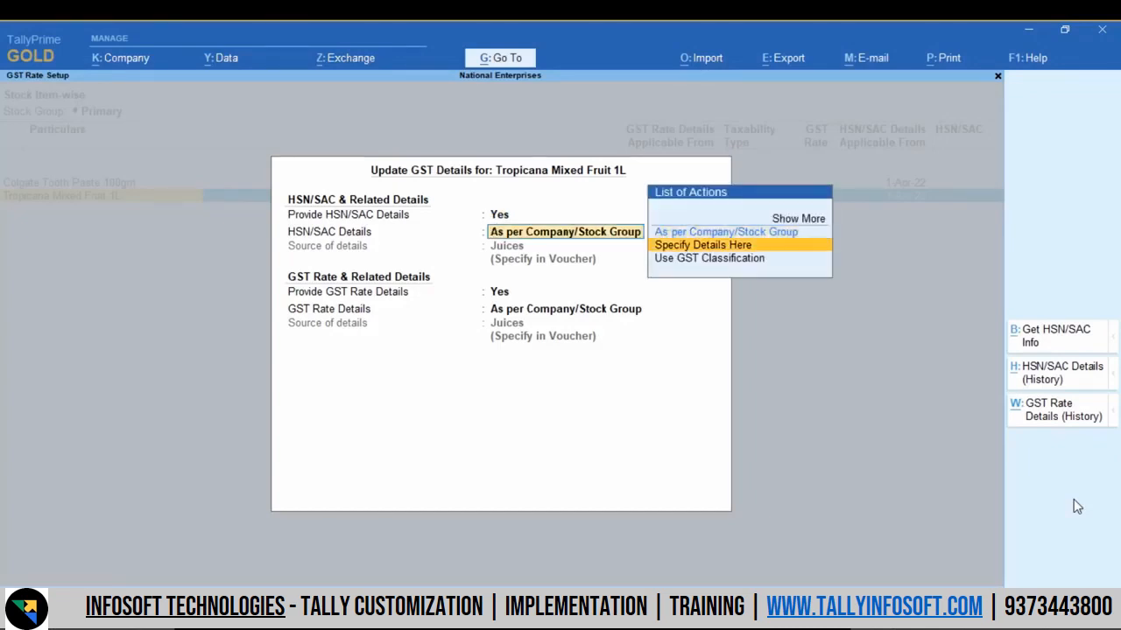
key(Return)
text(2009)
key(Return)
Step: Enter 1-Jul-22 as a new effective date for the revised GST details and keep providing GST rate details
key(Return)
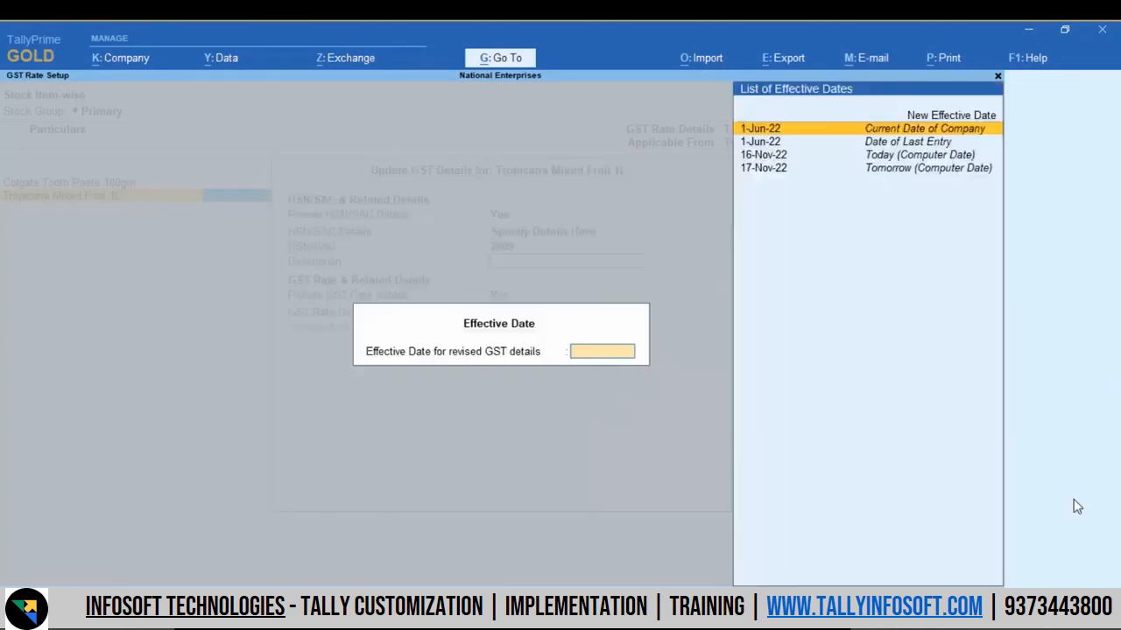
key(Up)
key(Return)
text(1)
key(Return)
key(Return)
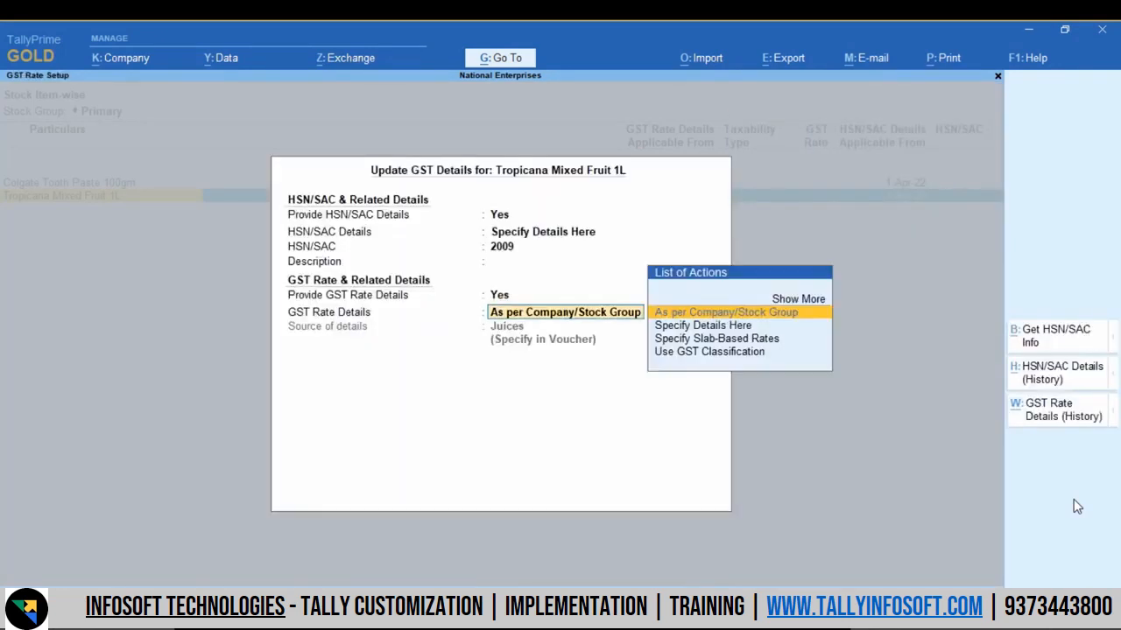
Step: Specify the item's GST rate details directly as Taxable with a 12% IGST rate and save the update
key(Down)
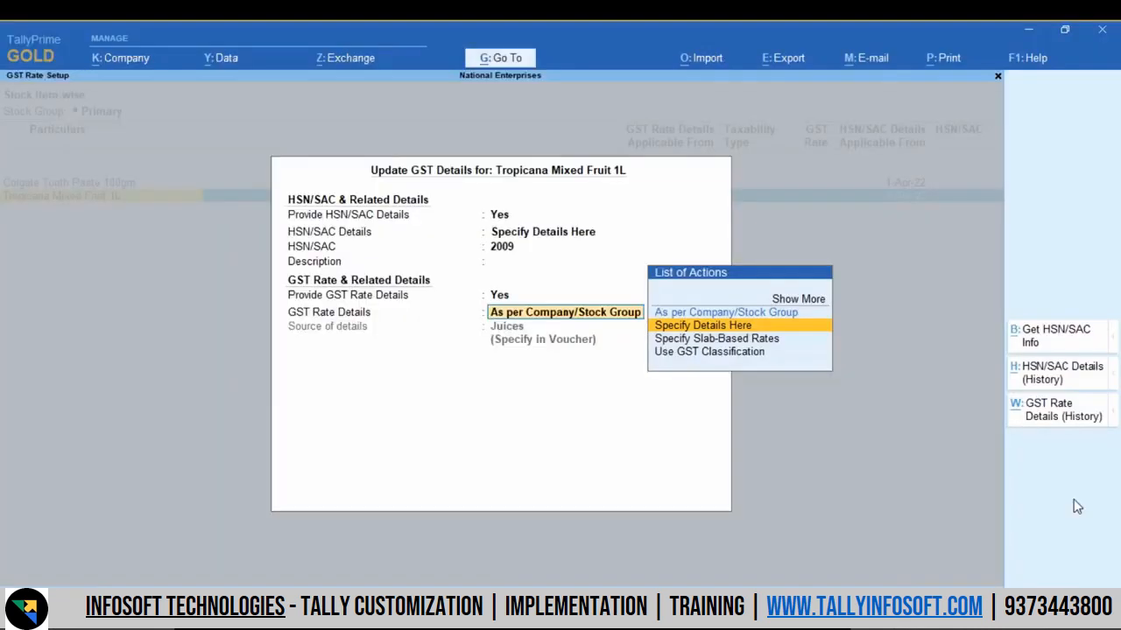
key(Return)
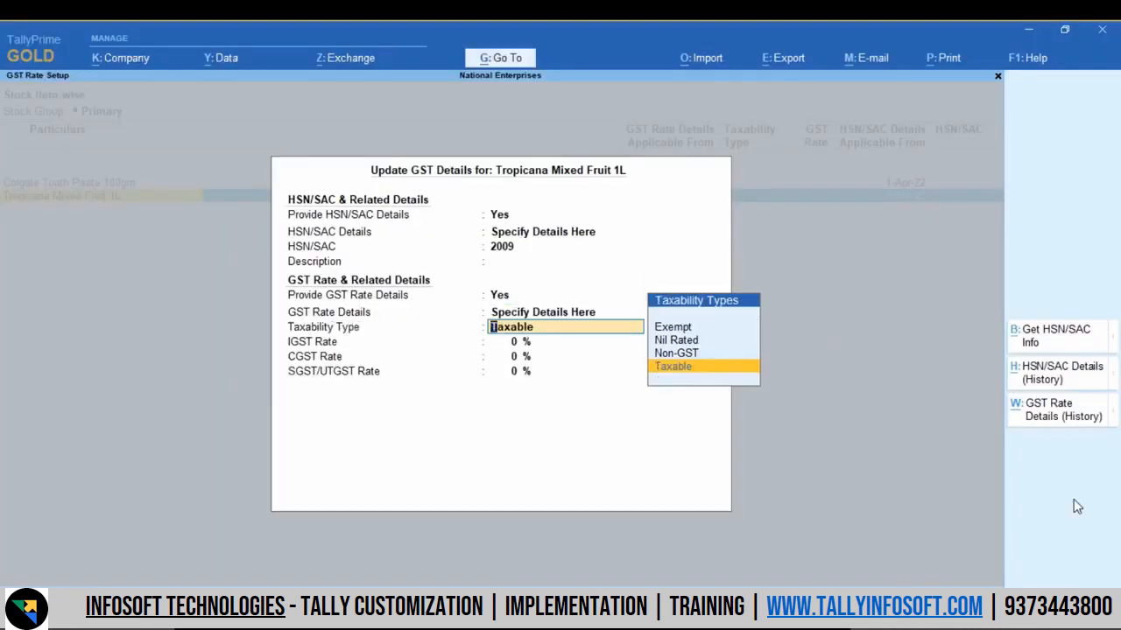
key(Return)
text(12)
key(Return)
key(Return)
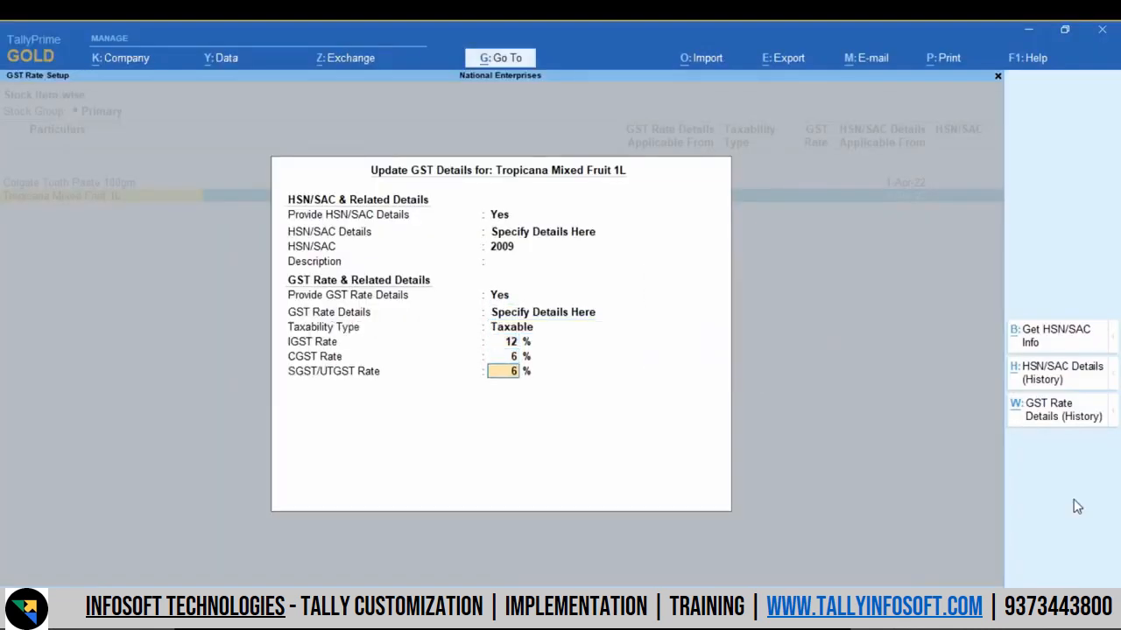
key(Return)
key(Return)
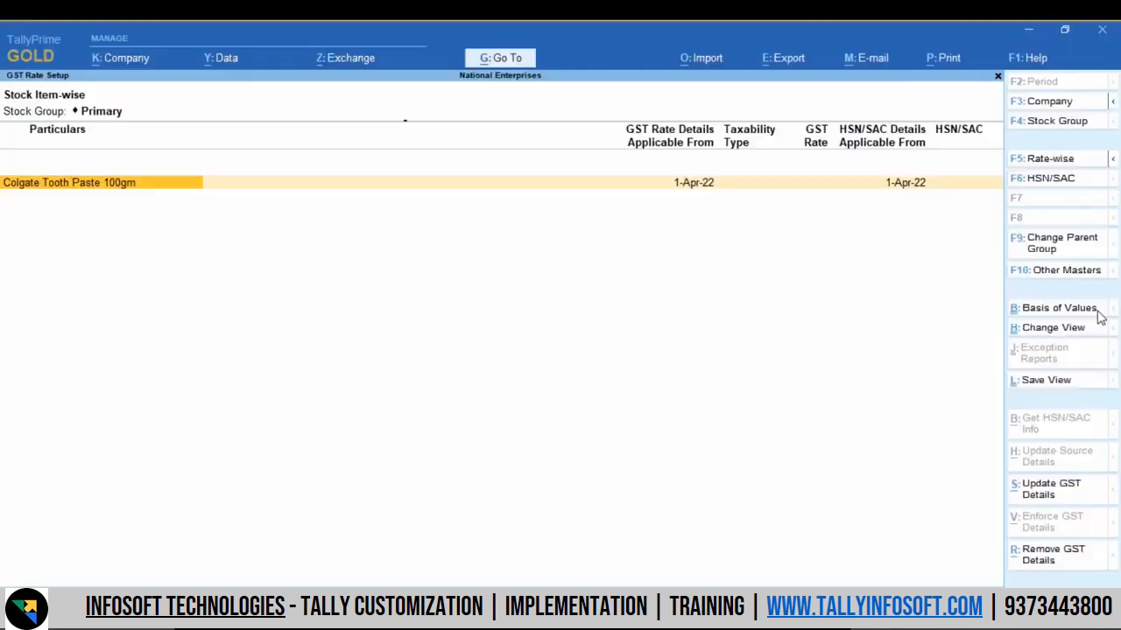
Step: Set the method of showing masters in the basis of values to With and Without Tax Rate
click(1098, 314)
key(Down)
key(Return)
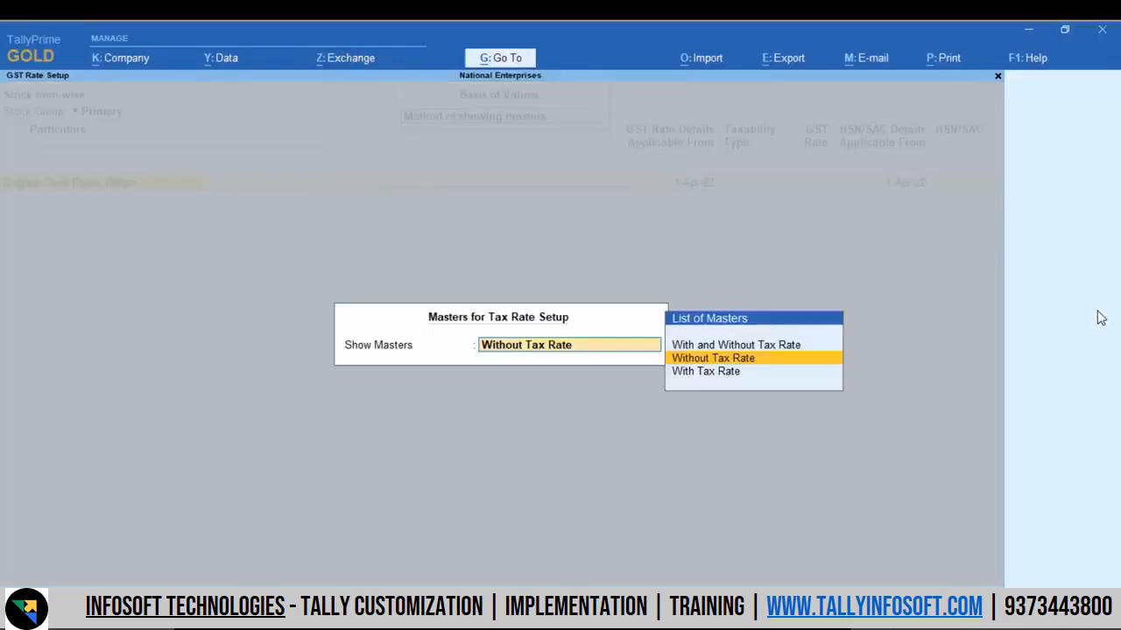
key(Up)
key(Return)
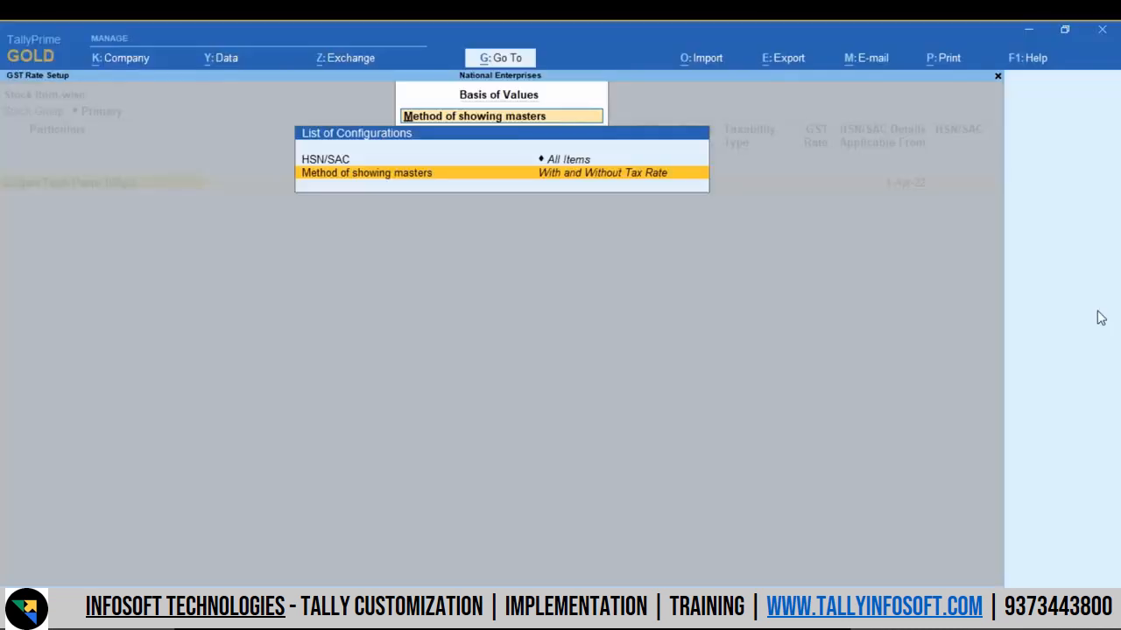
key(Escape)
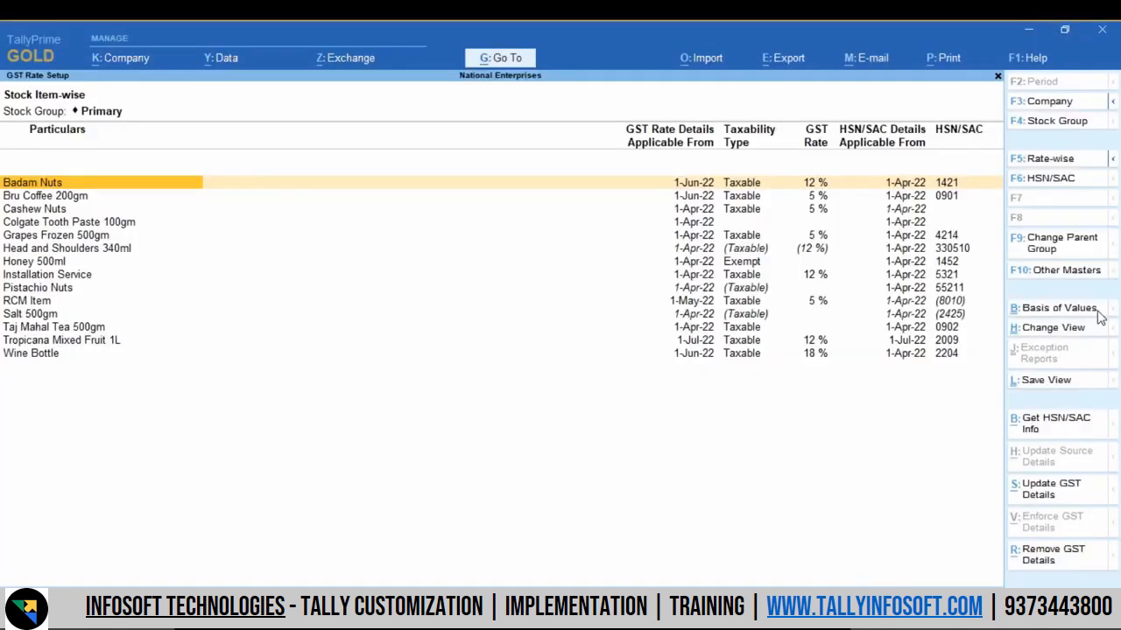
Step: Configure the GST Rate Setup report to show the source of GST details
key(F12)
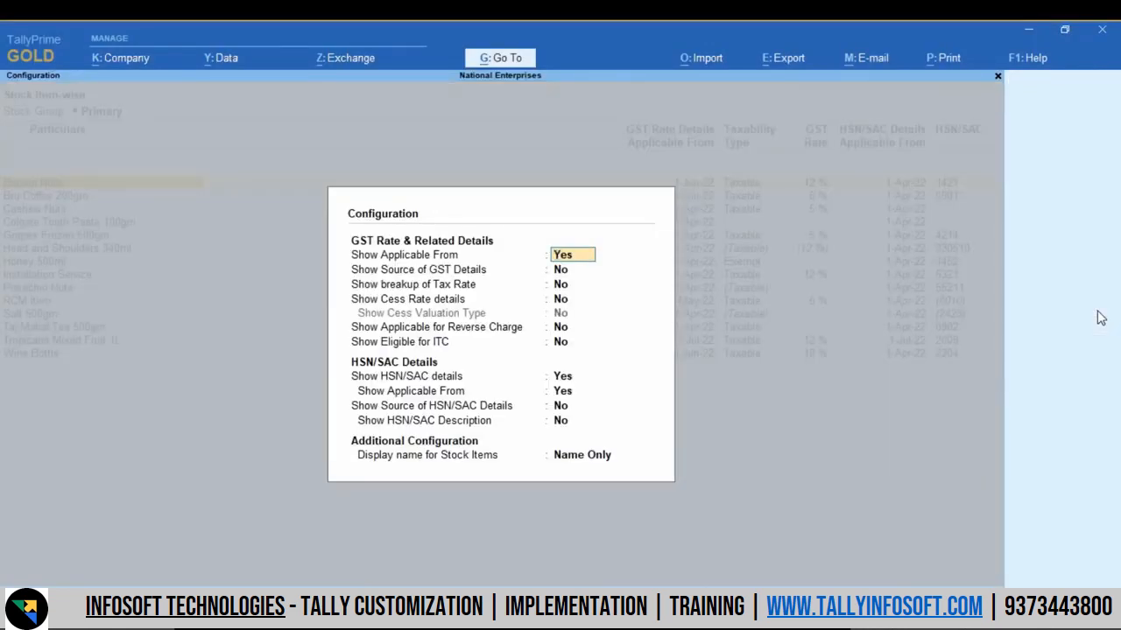
key(Return)
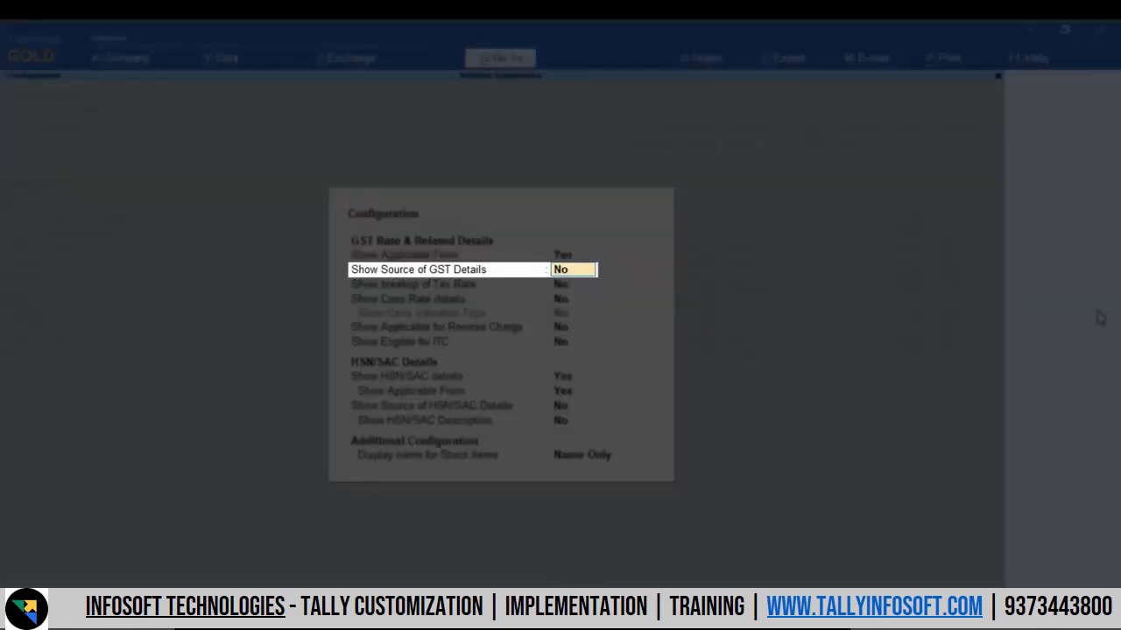
text(Yes)
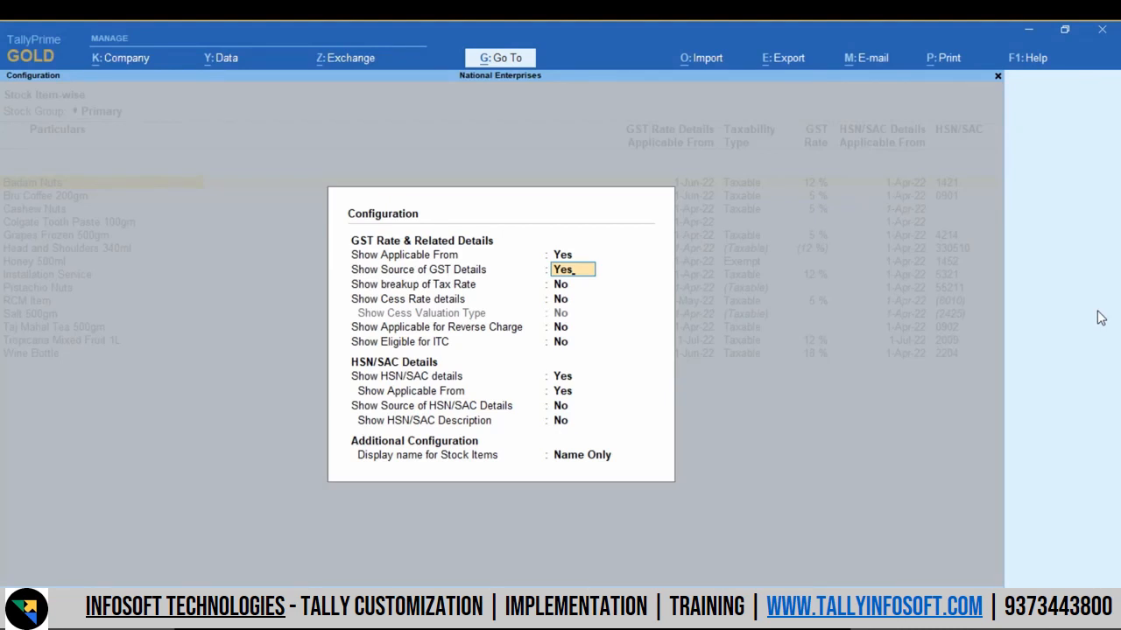
key(Return)
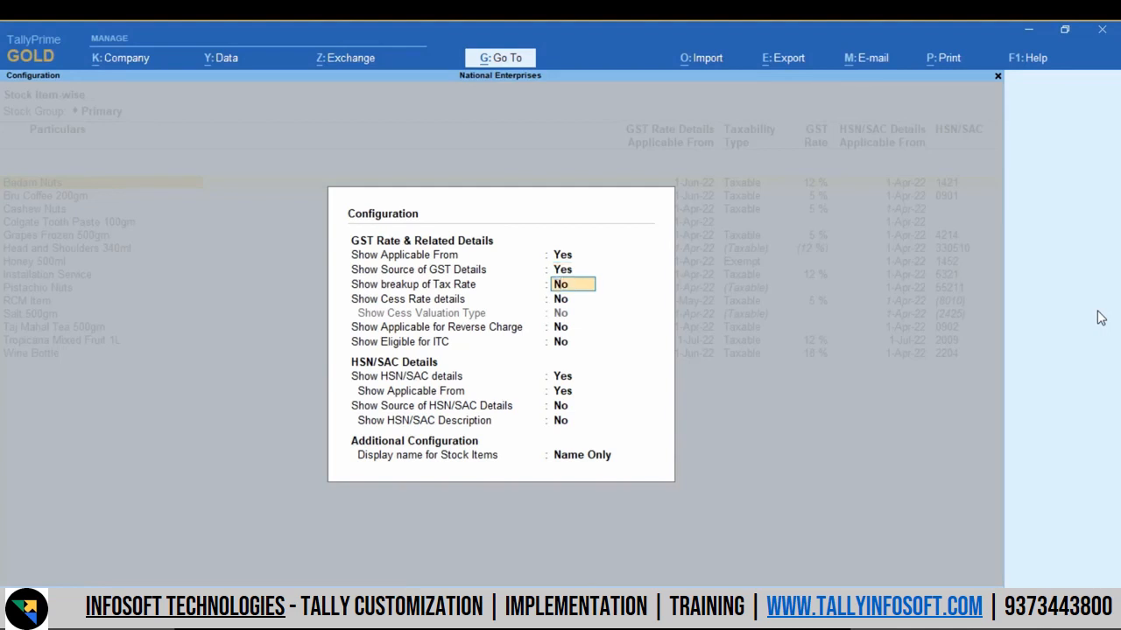
Step: Enable showing reverse charge applicability and ITC eligibility in the report, and save the configuration
key(Return)
key(Return)
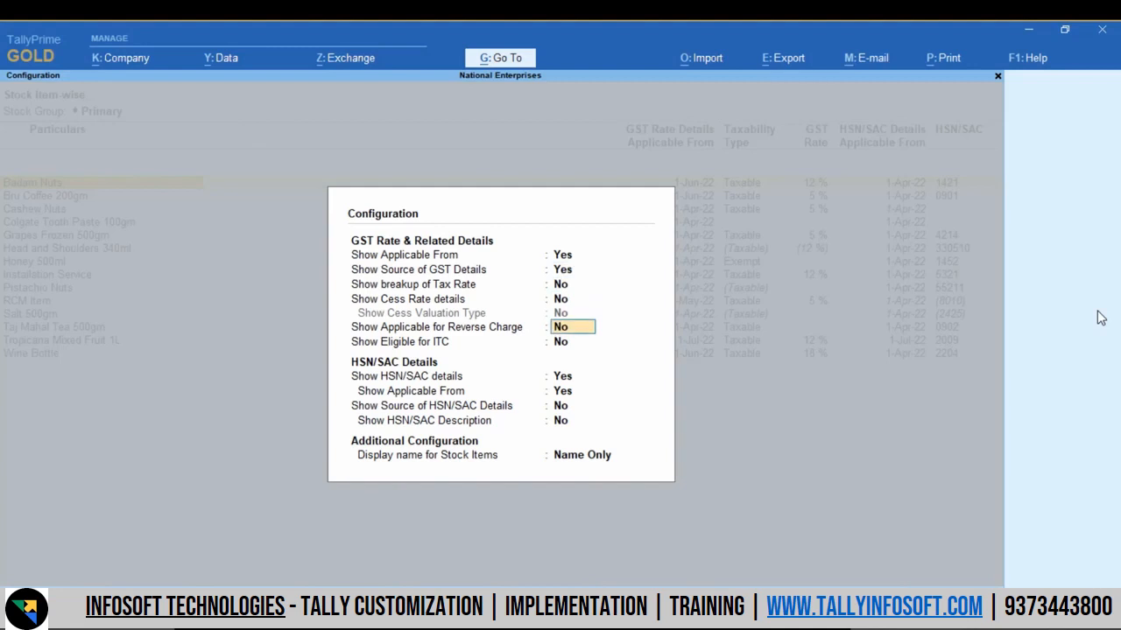
text(Yes)
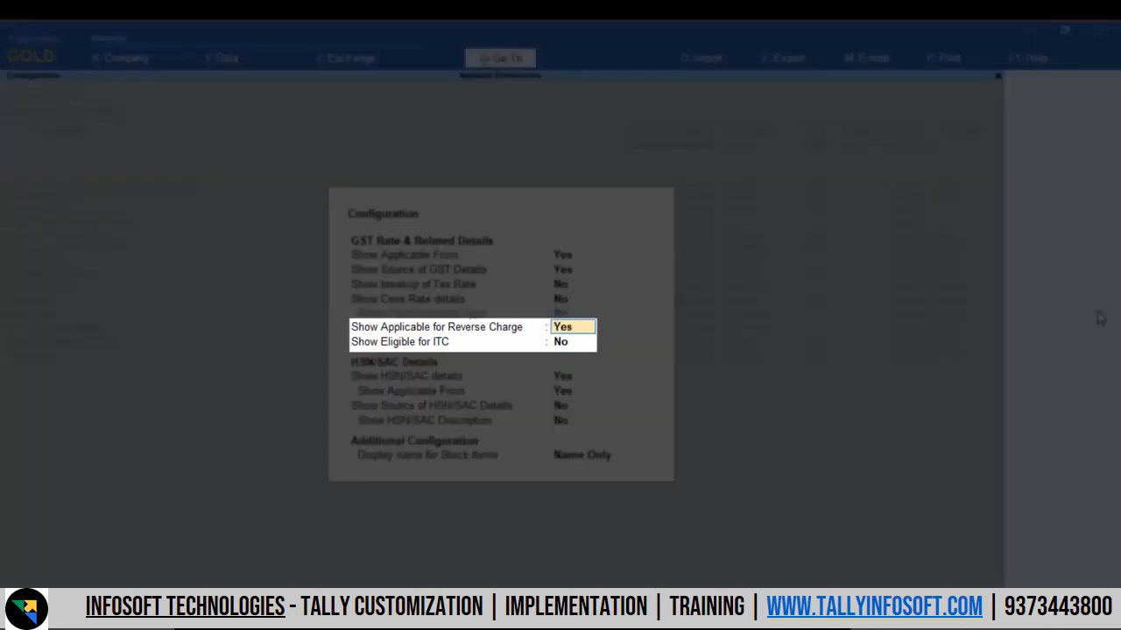
key(Return)
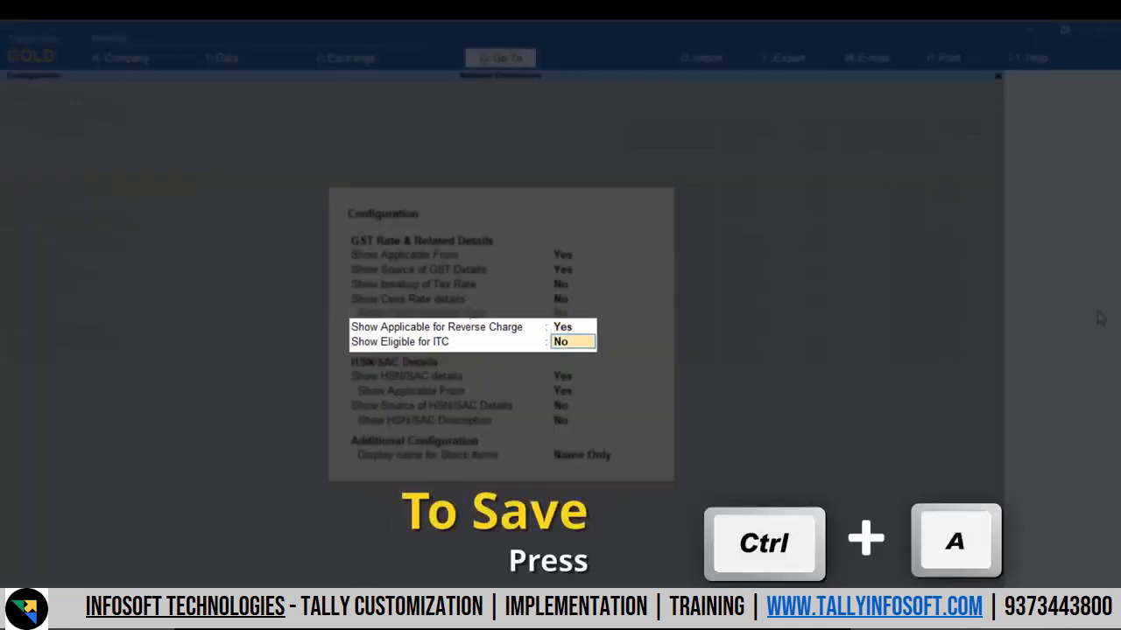
text(Yes)
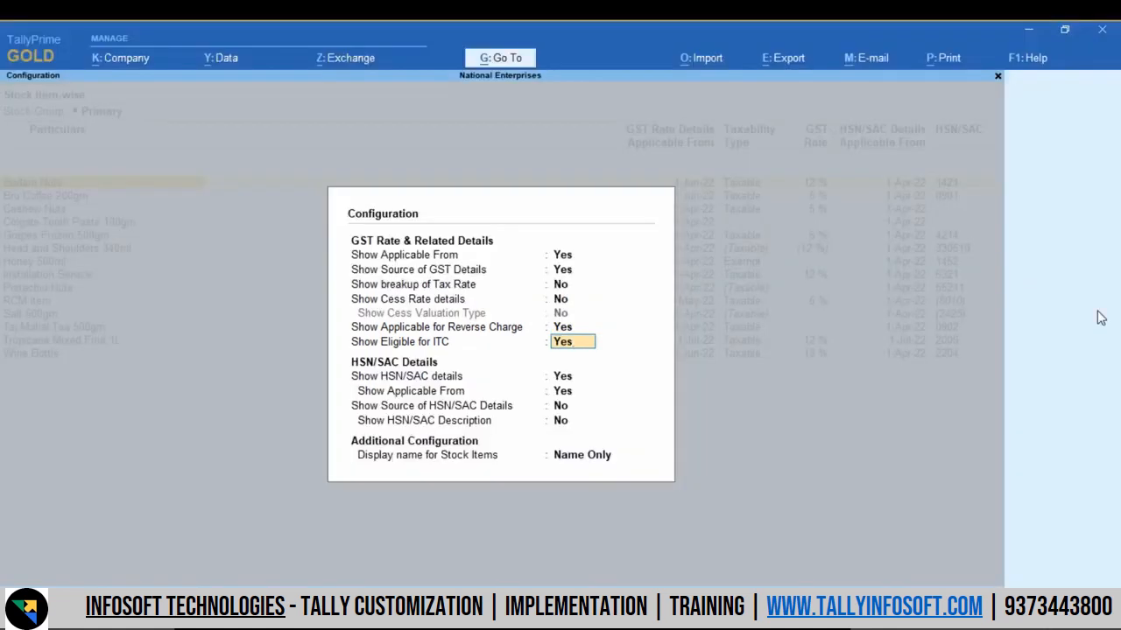
key(Return)
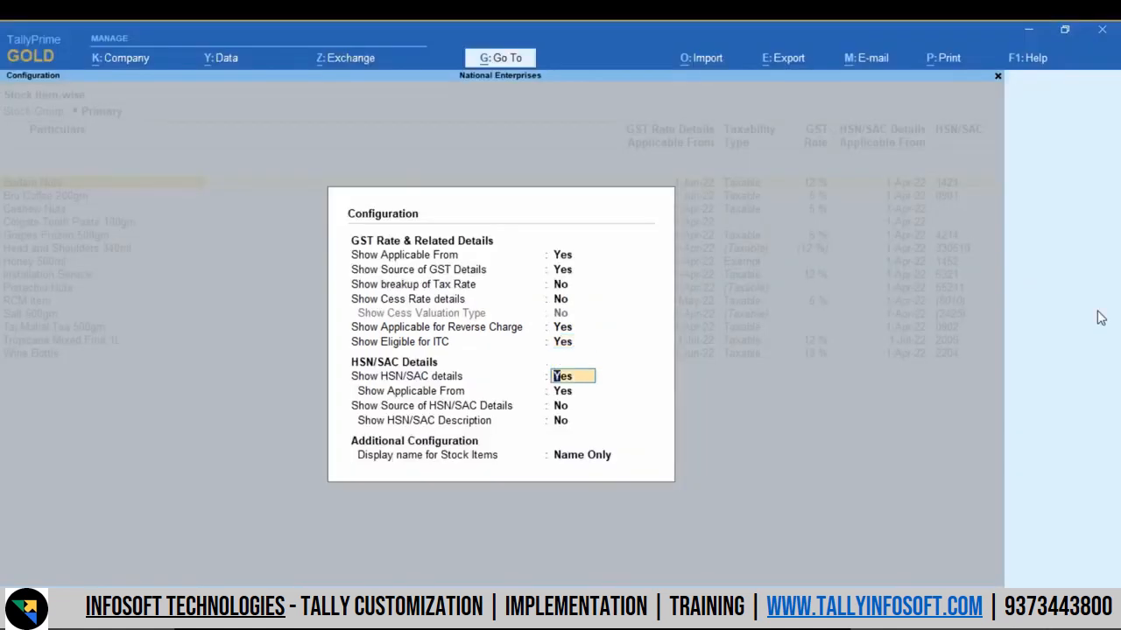
key(ctrl+a)
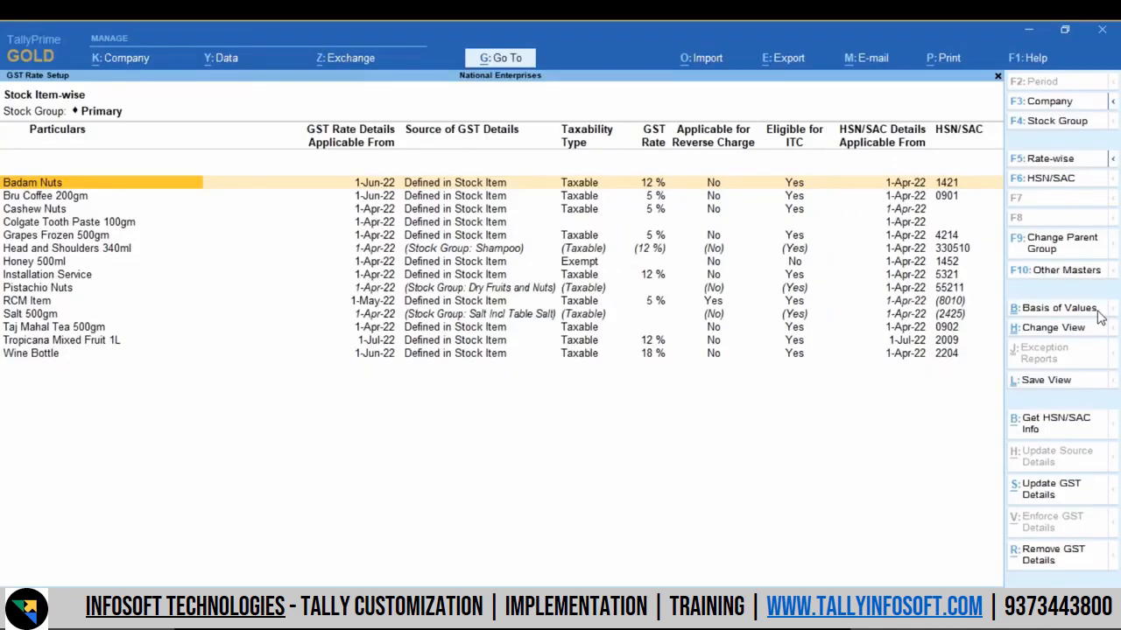
Step: Select the stock item Head and Shoulders 340ml and open its source details for updating
key(Down)
key(Down)
key(Down)
key(Down)
key(Down)
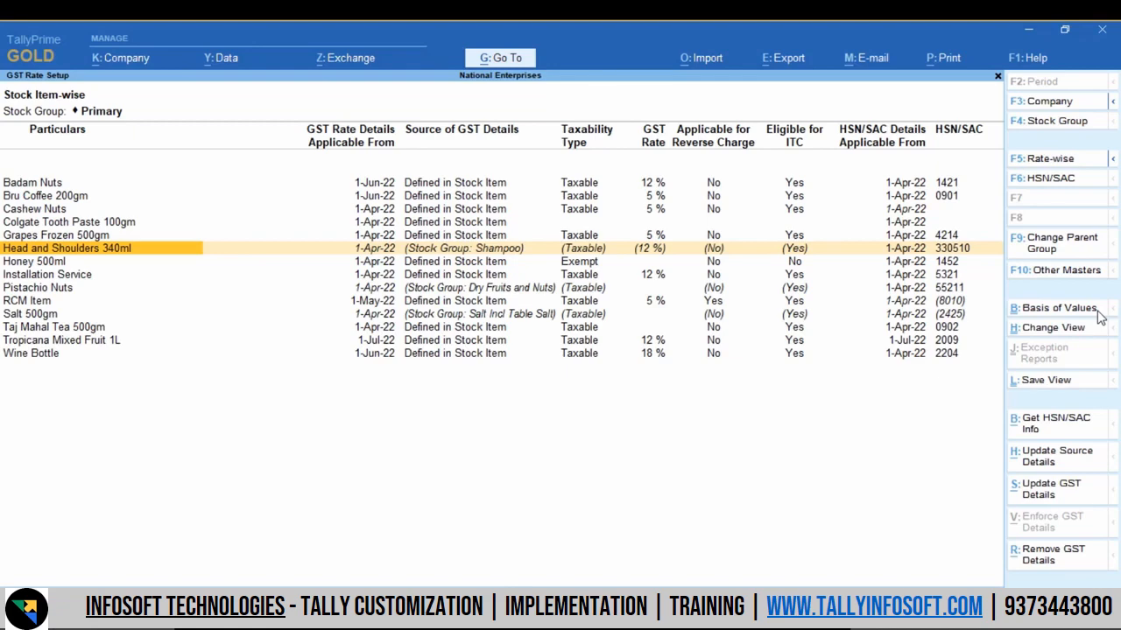
key(space)
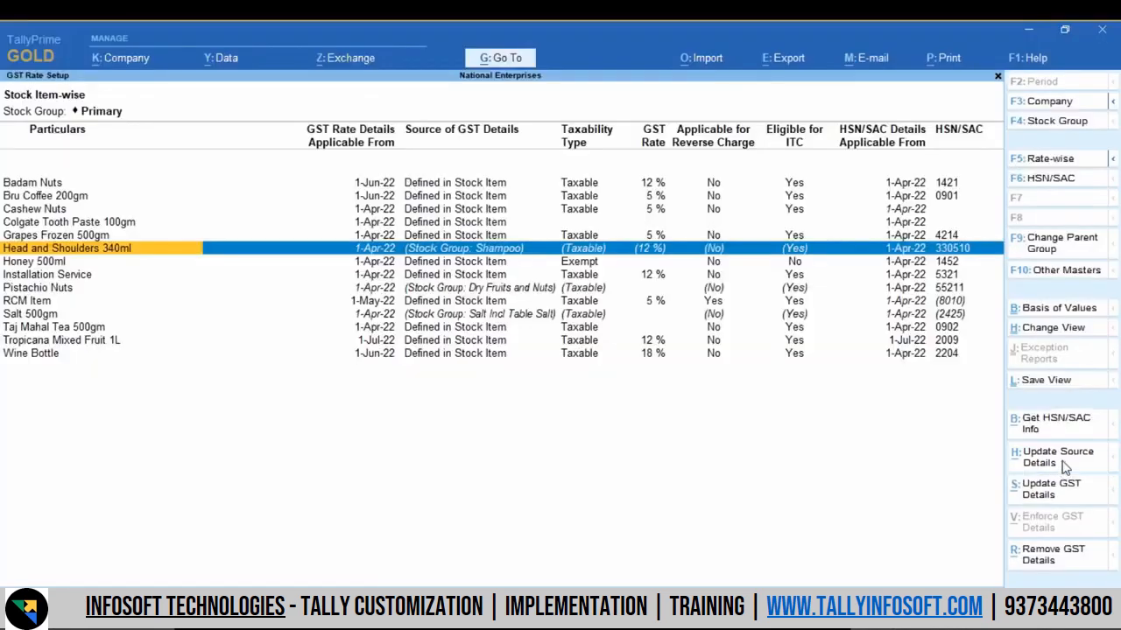
click(1063, 464)
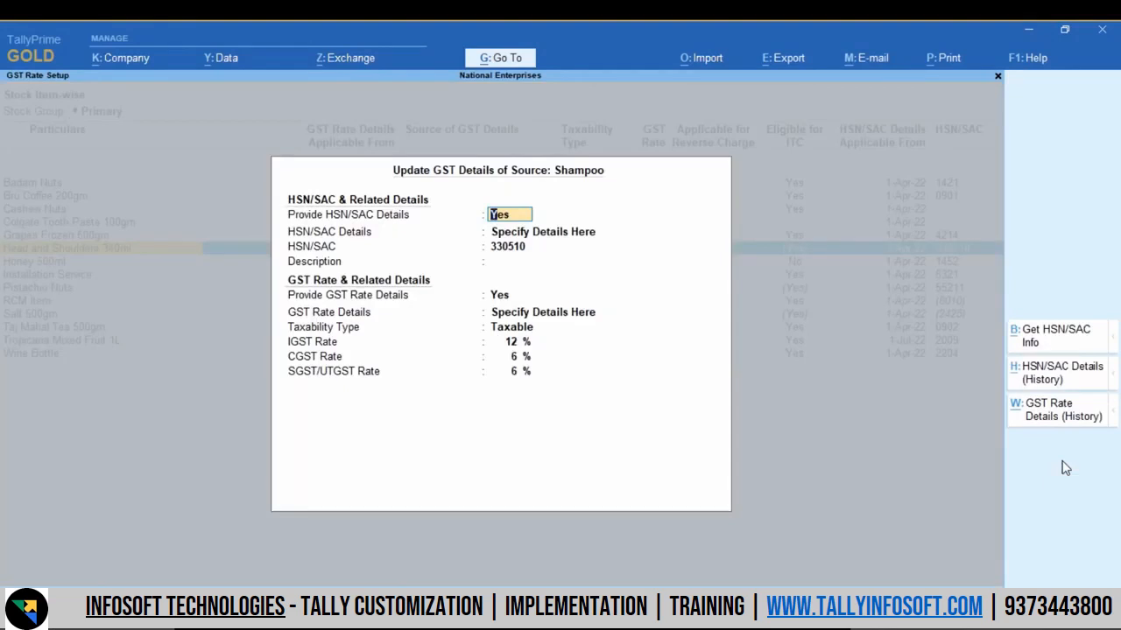
Step: Set the IGST rate of the source stock group Shampoo to 5%, keeping its HSN/SAC details and Taxable type
key(Return)
key(Return)
key(Return)
key(Return)
key(Return)
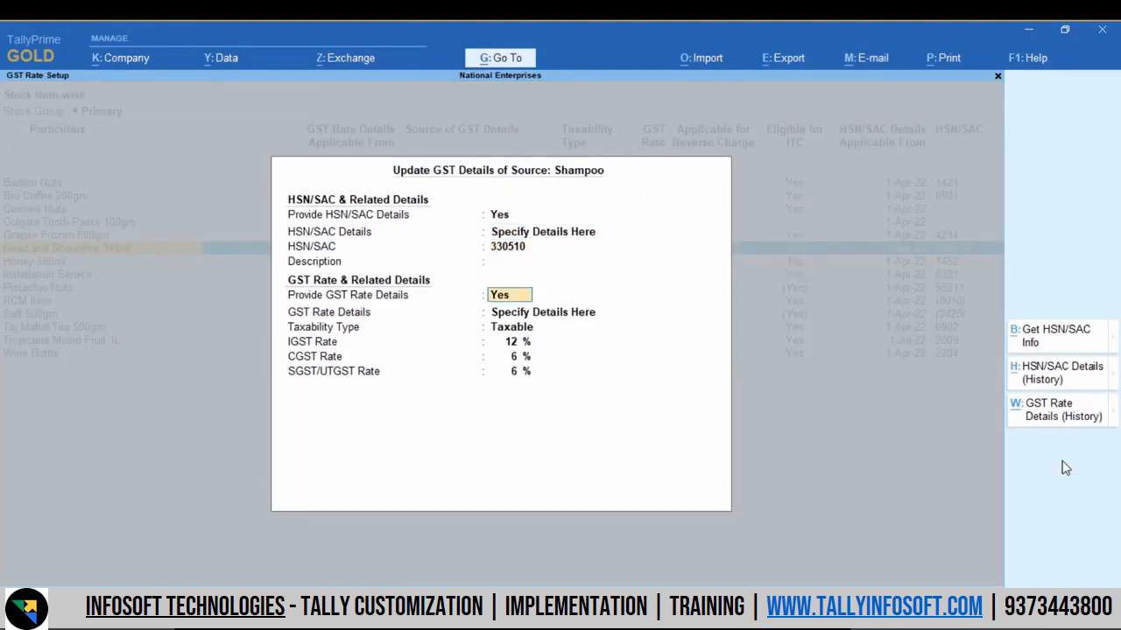
key(Return)
key(Return)
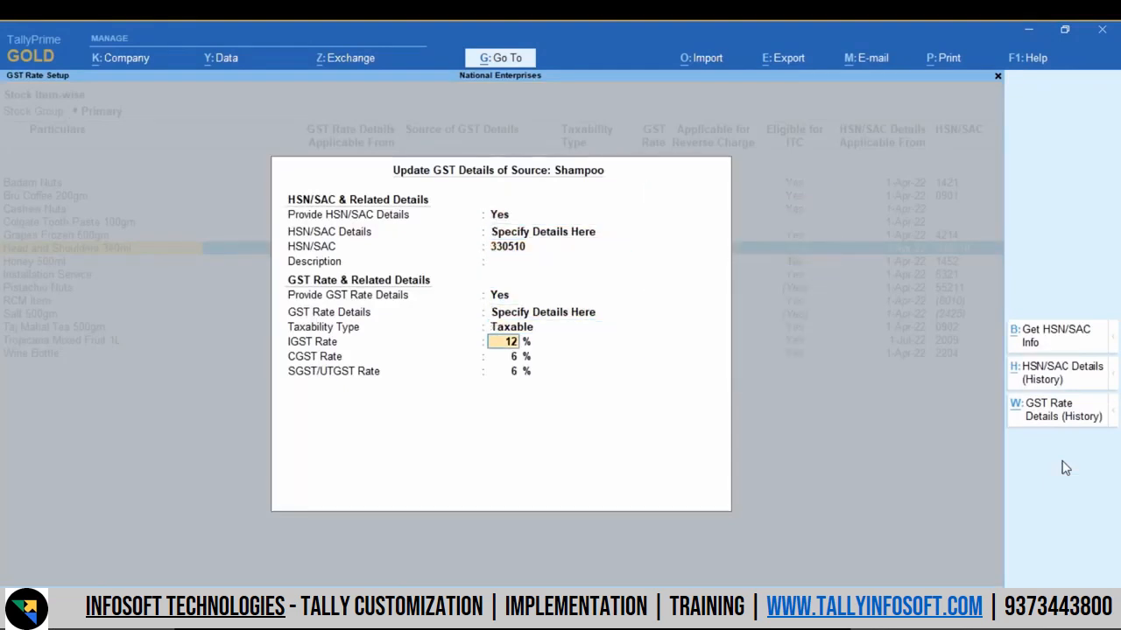
text(5)
Step: Enter 1-Jul as a new effective date for Shampoo's revised GST details and save the update
key(Return)
key(Return)
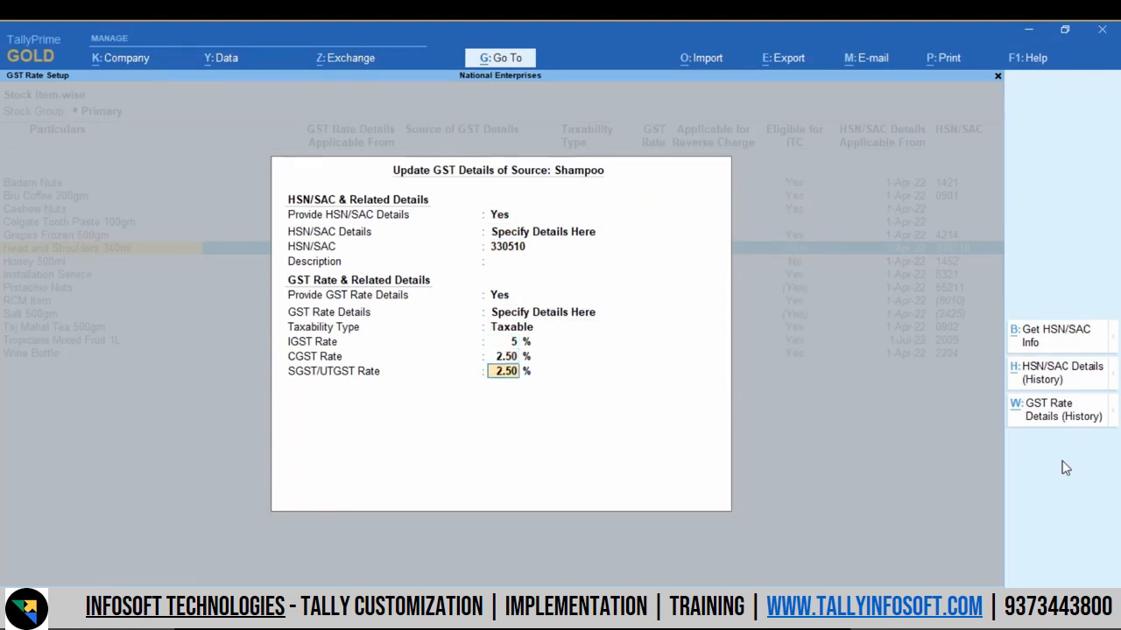
key(Return)
key(Return)
text(1-Jul)
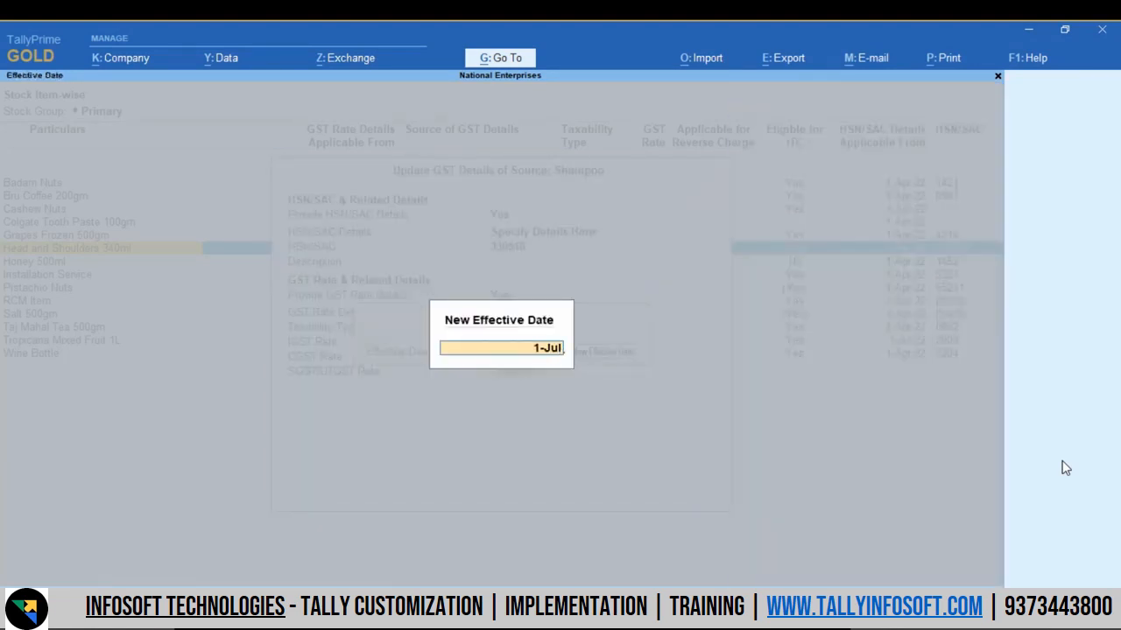
key(Return)
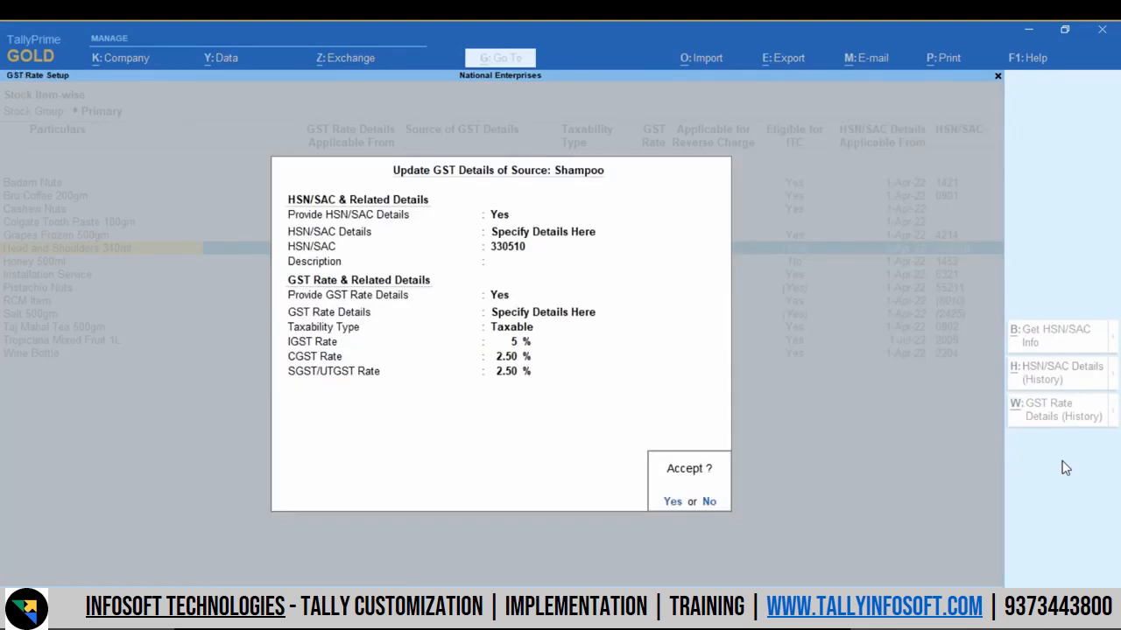
key(Return)
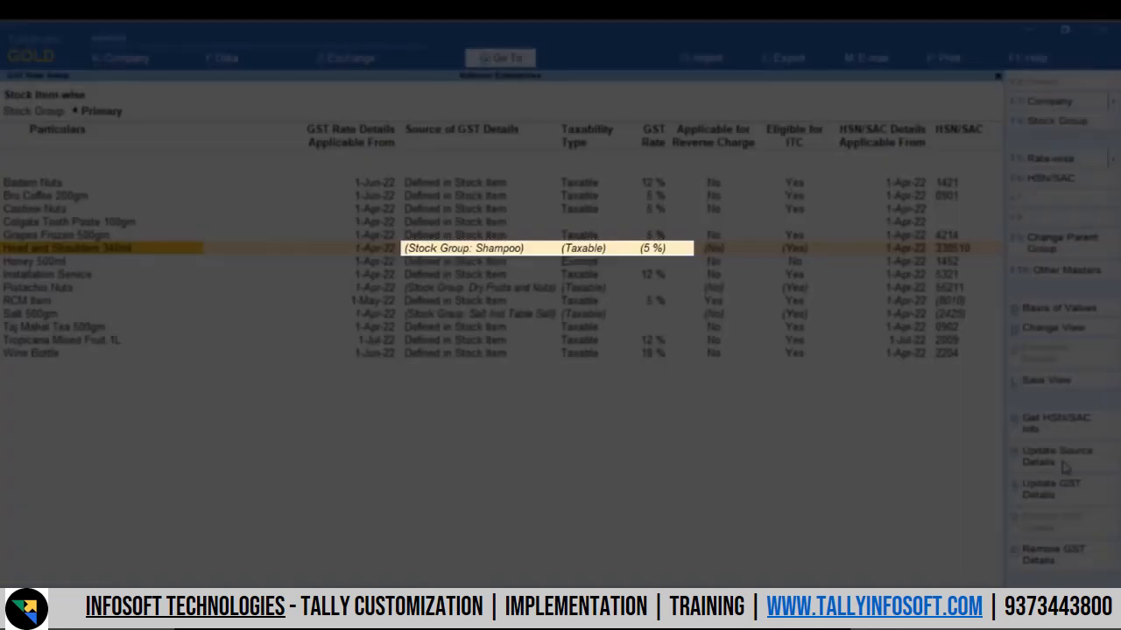